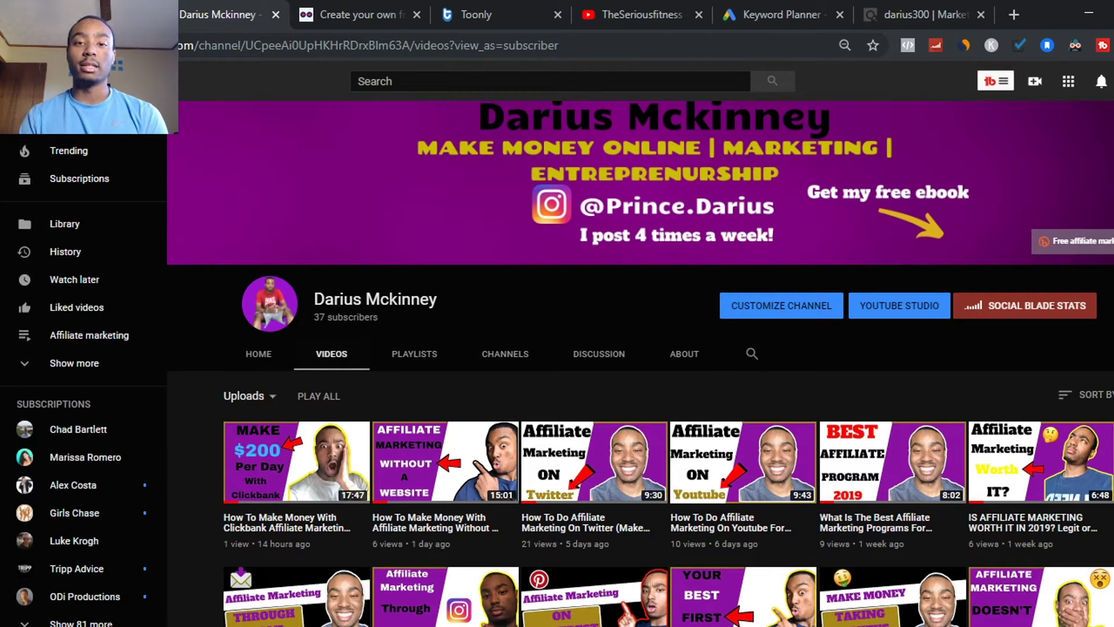
Close the open YouTube channel page and examine the Moovly article's Free Trial features, highlighting "own images, sounds and even videos"
{"action": "key", "text": "ctrl+w"}
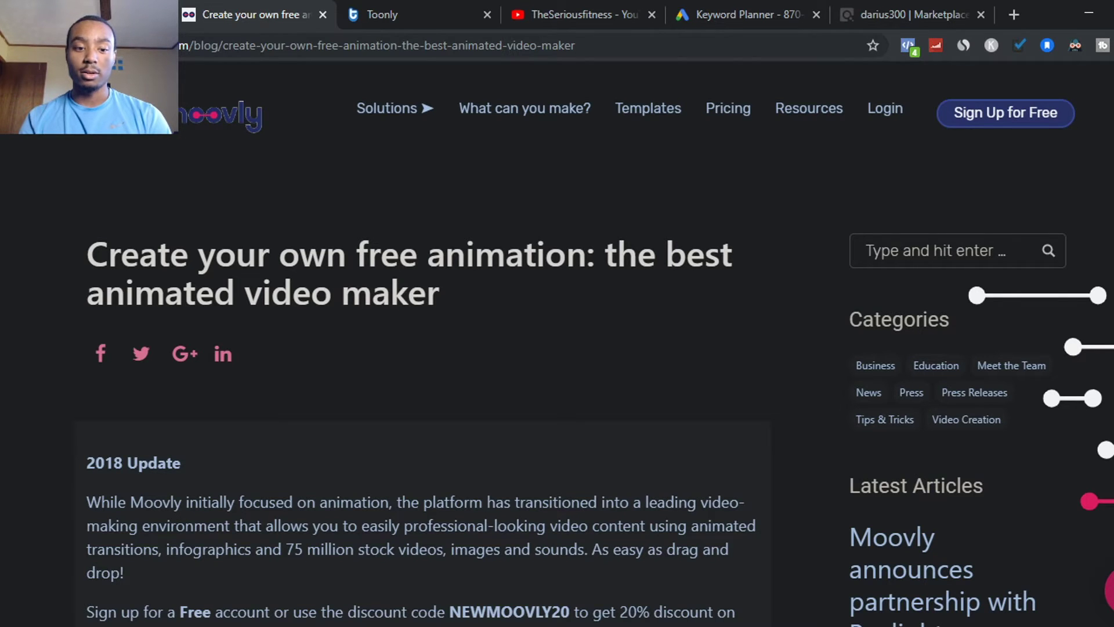
{"action": "scroll", "coordinate": [592, 300], "scroll_direction": "down", "scroll_amount": 5}
{"action": "scroll", "coordinate": [592, 300], "scroll_direction": "down", "scroll_amount": 2}
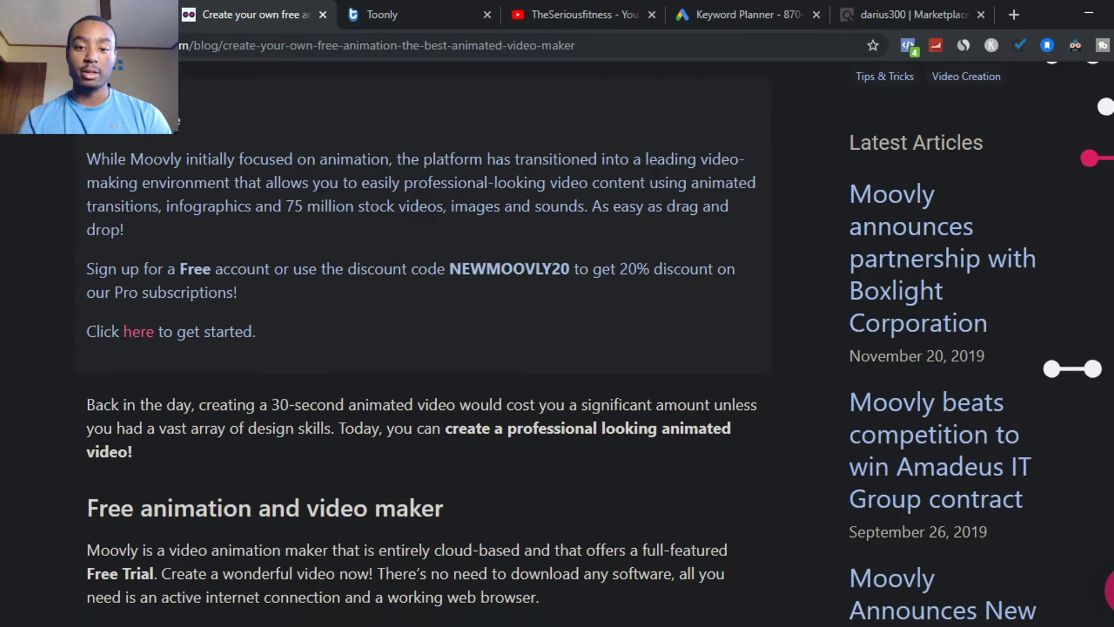
{"action": "scroll", "coordinate": [592, 300], "scroll_direction": "down", "scroll_amount": 4}
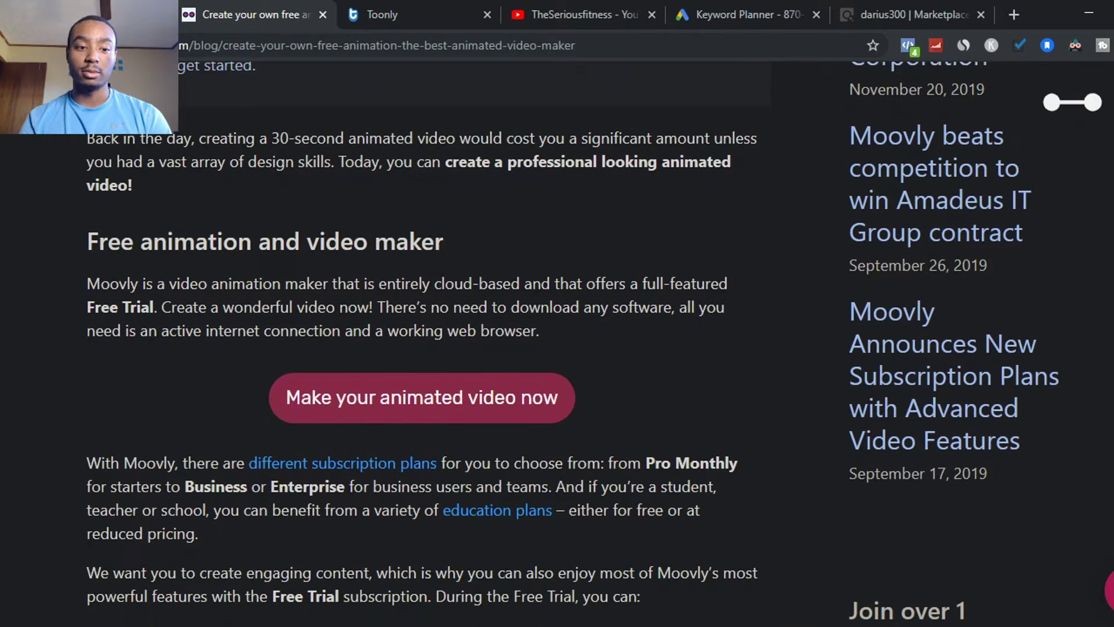
{"action": "scroll", "coordinate": [709, 225], "scroll_direction": "down", "scroll_amount": 1}
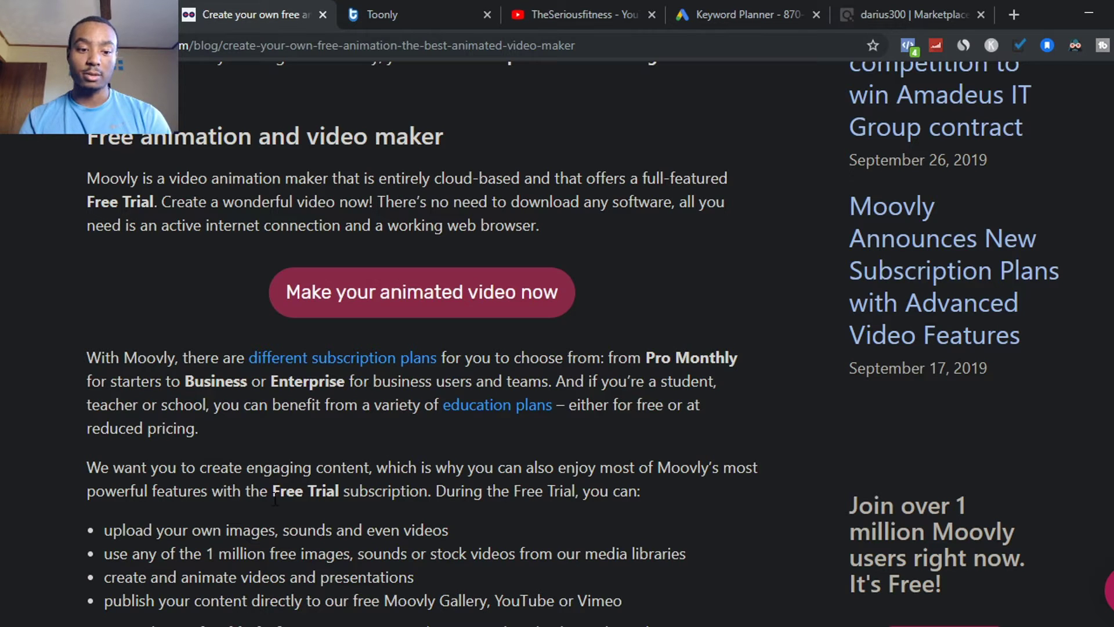
{"action": "scroll", "coordinate": [642, 326], "scroll_direction": "down", "scroll_amount": 7}
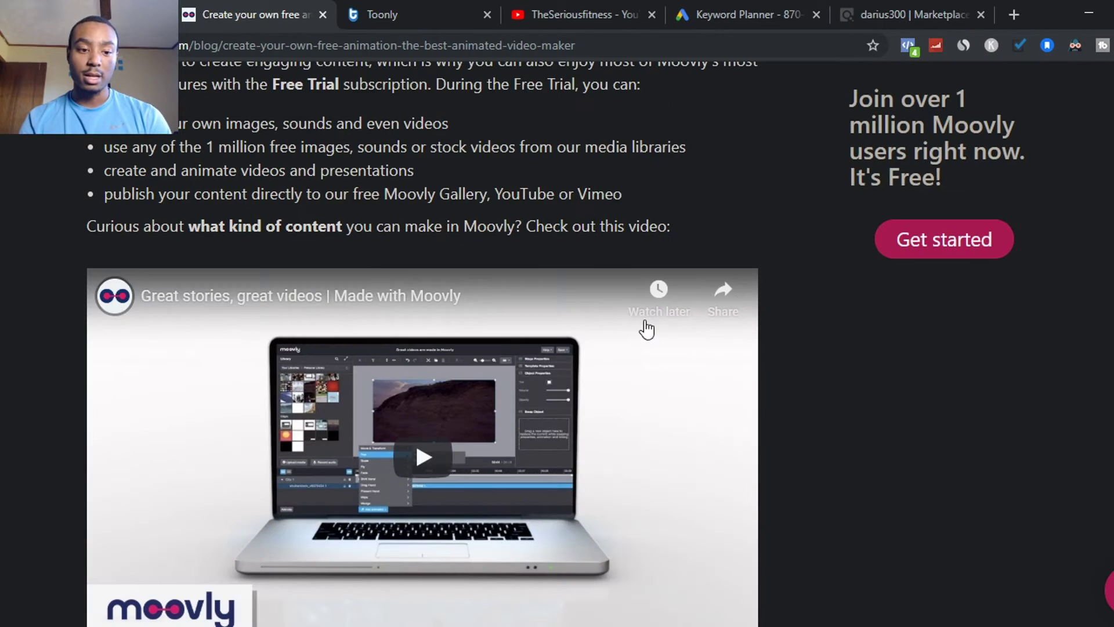
{"action": "left_click_drag", "start_coordinate": [192, 124], "coordinate": [447, 124]}
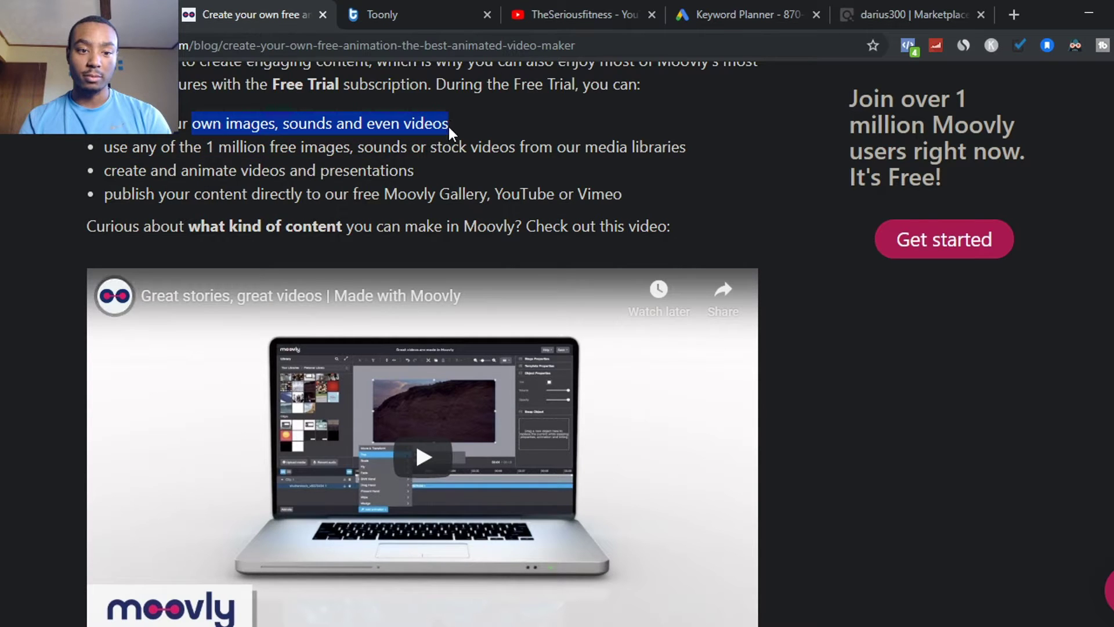
{"action": "left_click", "coordinate": [341, 156]}
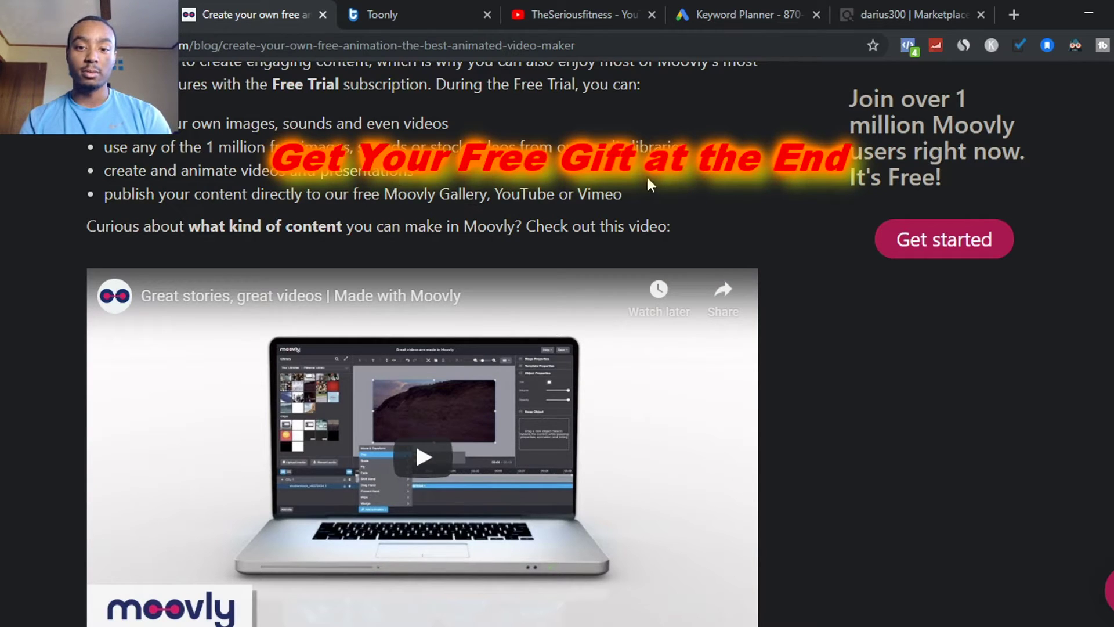
Look through the rest of the Moovly article, covering business videos and animation style libraries, and return to the Free Trial feature list
{"action": "scroll", "coordinate": [1103, 238], "scroll_direction": "down", "scroll_amount": 2}
{"action": "scroll", "coordinate": [557, 342], "scroll_direction": "down", "scroll_amount": 3}
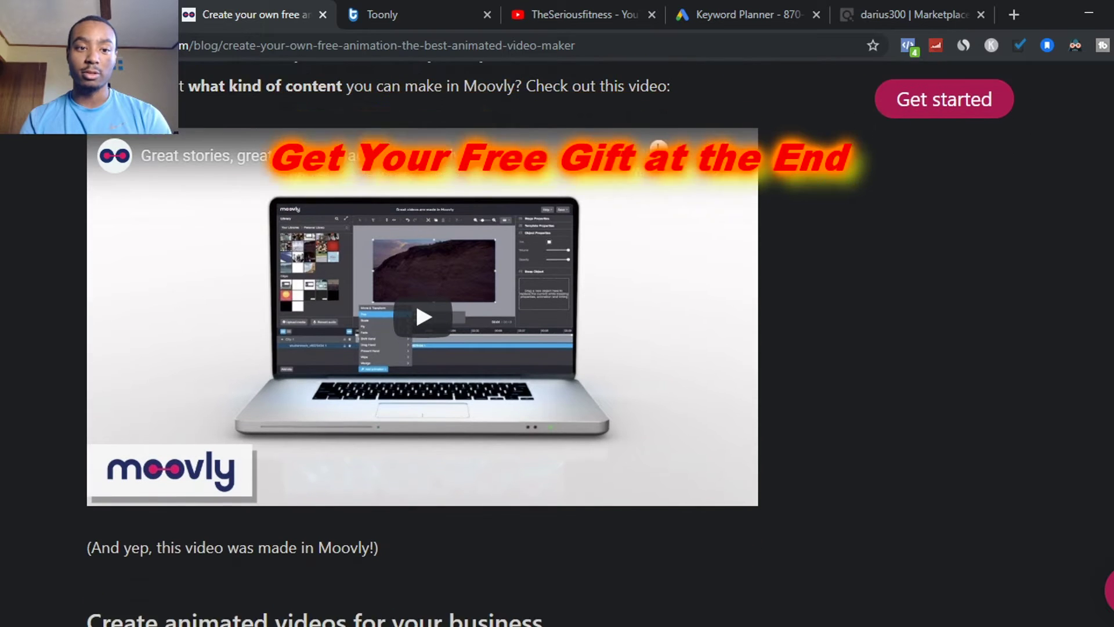
{"action": "scroll", "coordinate": [557, 342], "scroll_direction": "down", "scroll_amount": 7}
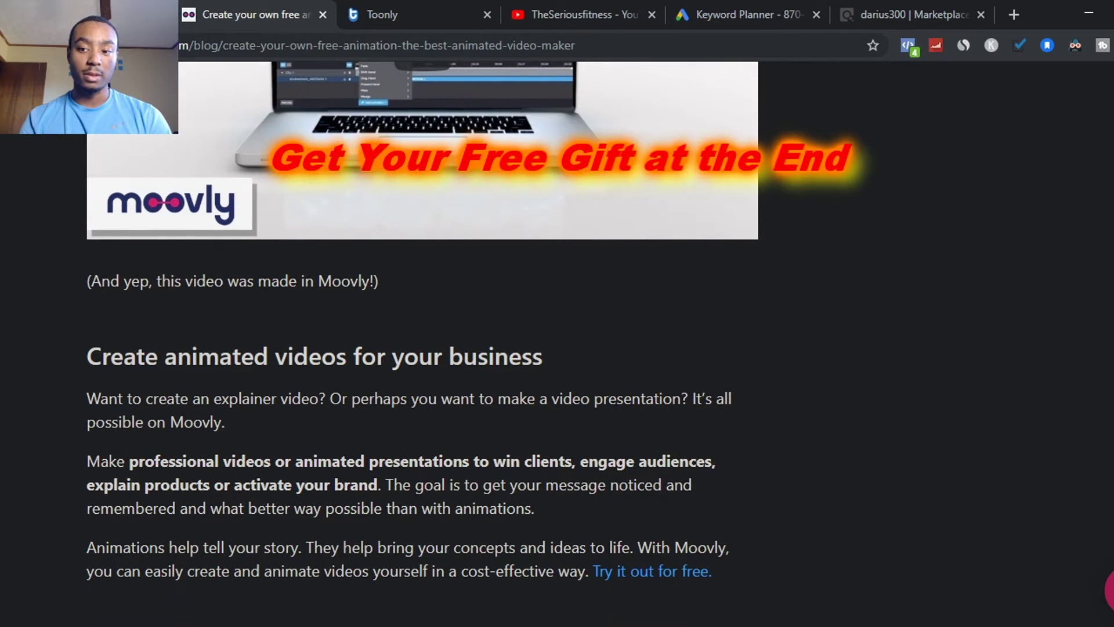
{"action": "scroll", "coordinate": [557, 342], "scroll_direction": "down", "scroll_amount": 8}
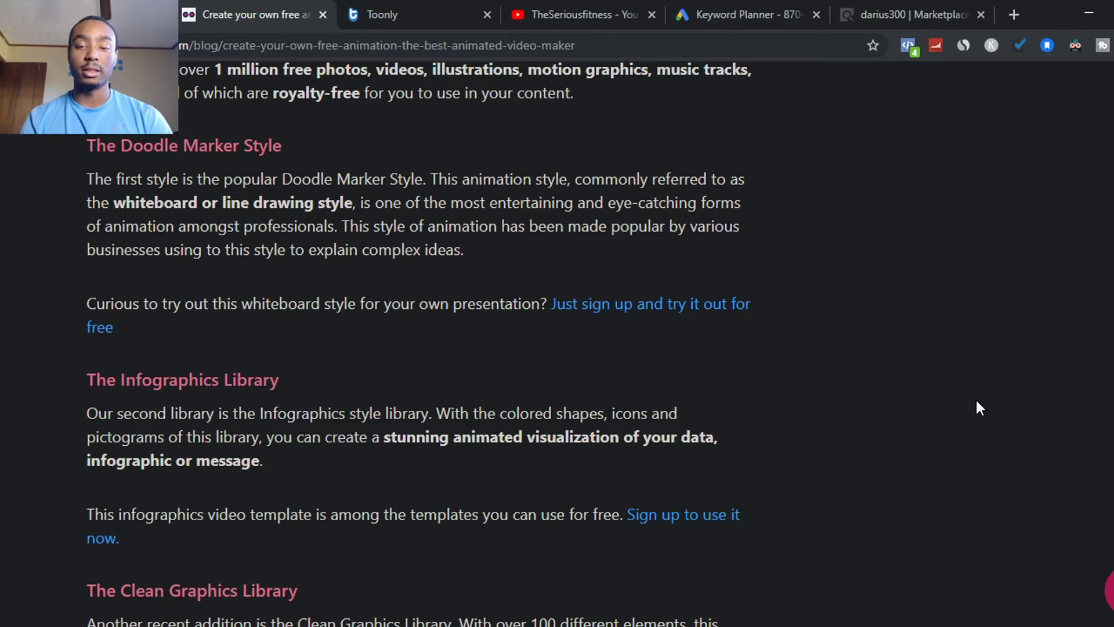
{"action": "scroll", "coordinate": [418, 343], "scroll_direction": "up", "scroll_amount": 15}
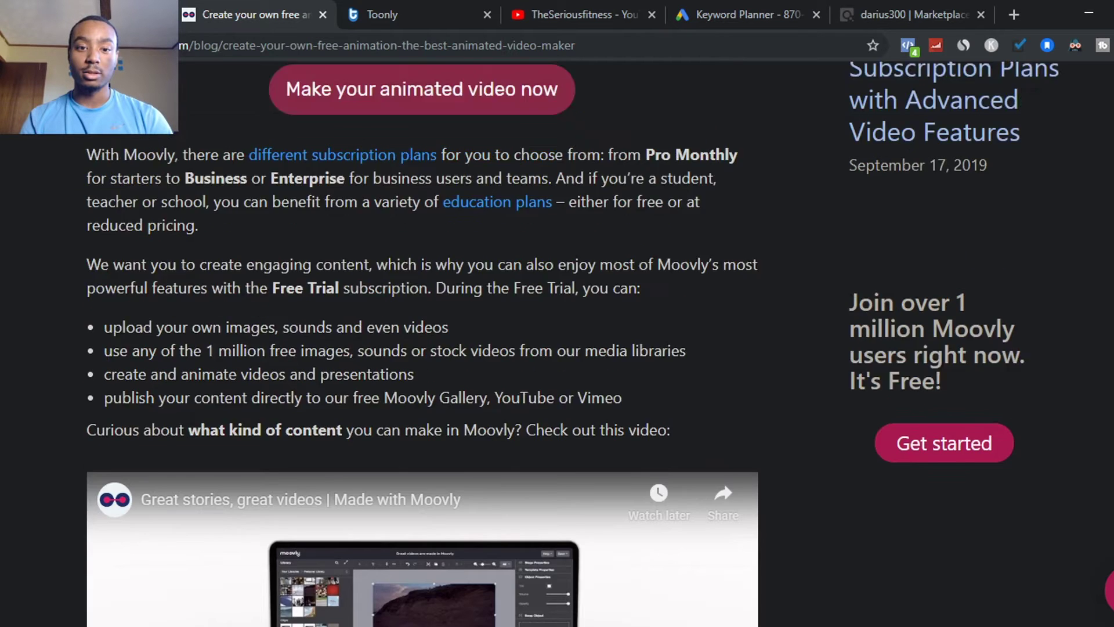
Switch to the Toonly sales page, play its promotional video and look over the animated explainer characters
{"action": "left_click", "coordinate": [434, 2]}
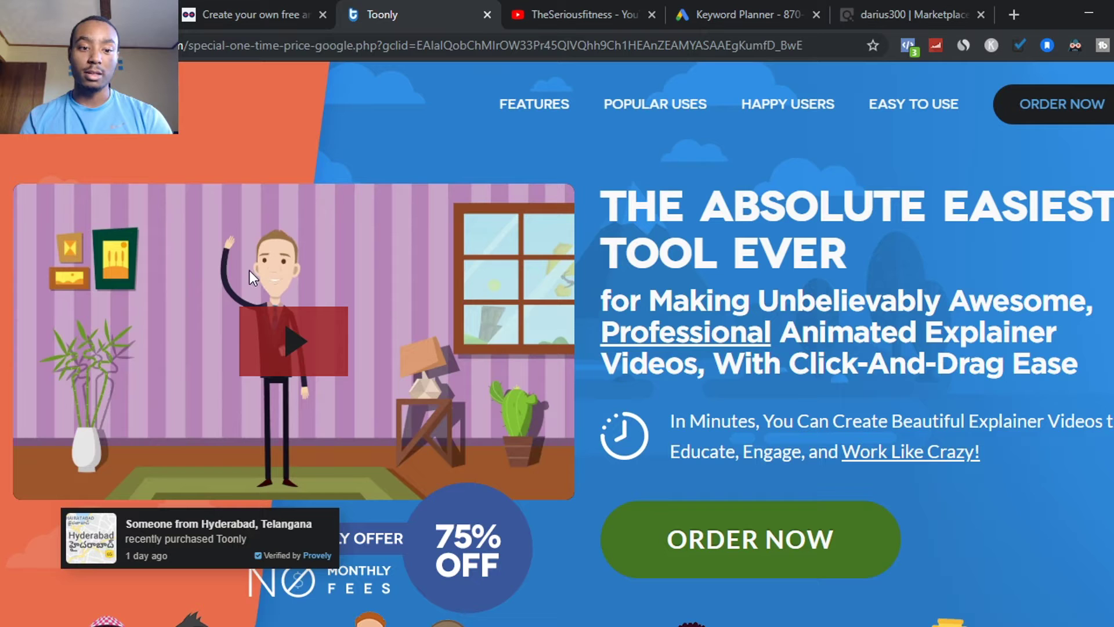
{"action": "left_click", "coordinate": [277, 287]}
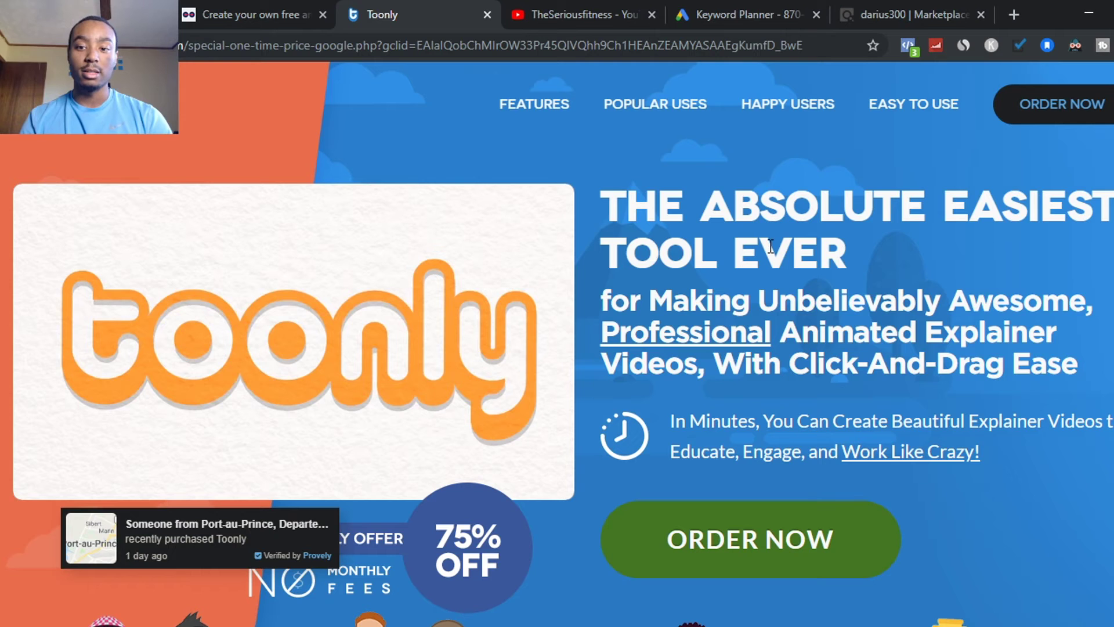
{"action": "scroll", "coordinate": [557, 342], "scroll_direction": "down", "scroll_amount": 10}
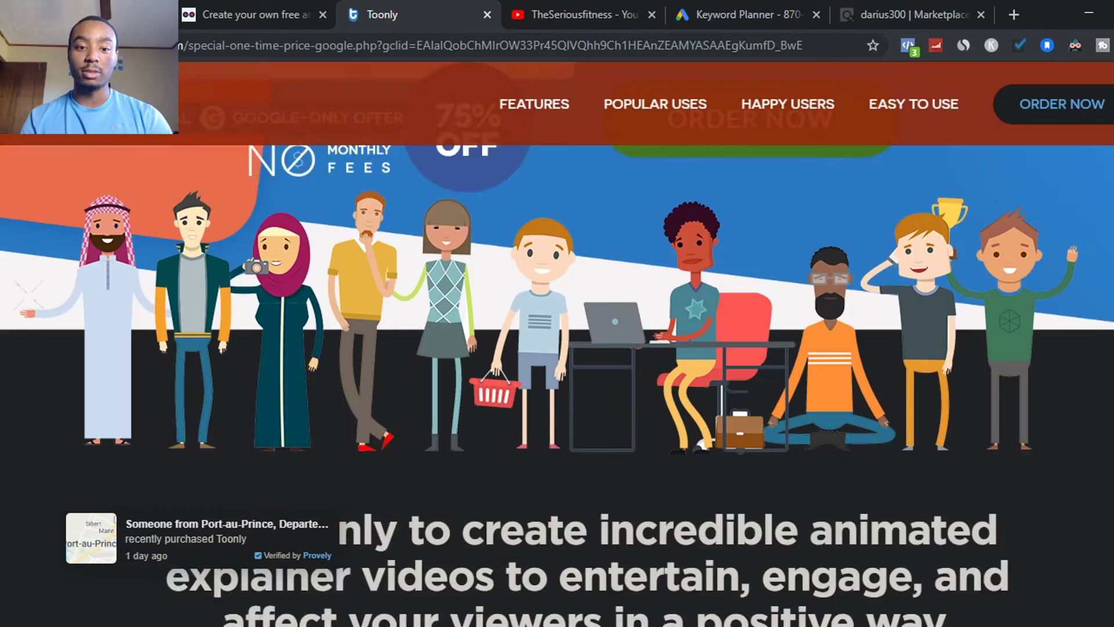
{"action": "scroll", "coordinate": [557, 342], "scroll_direction": "up", "scroll_amount": 8}
{"action": "scroll", "coordinate": [557, 342], "scroll_direction": "up", "scroll_amount": 2}
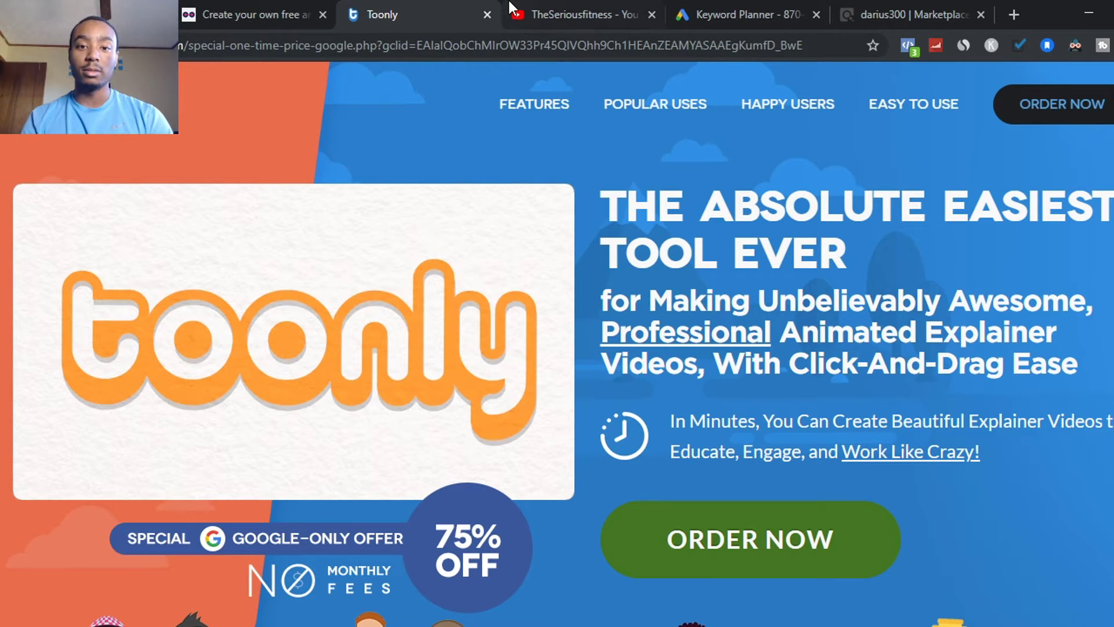
Switch to TheSeriousfitness channel on YouTube and examine its uploaded weight loss recipe videos, including their titles, thumbnails and view counts
{"action": "left_click", "coordinate": [577, 8]}
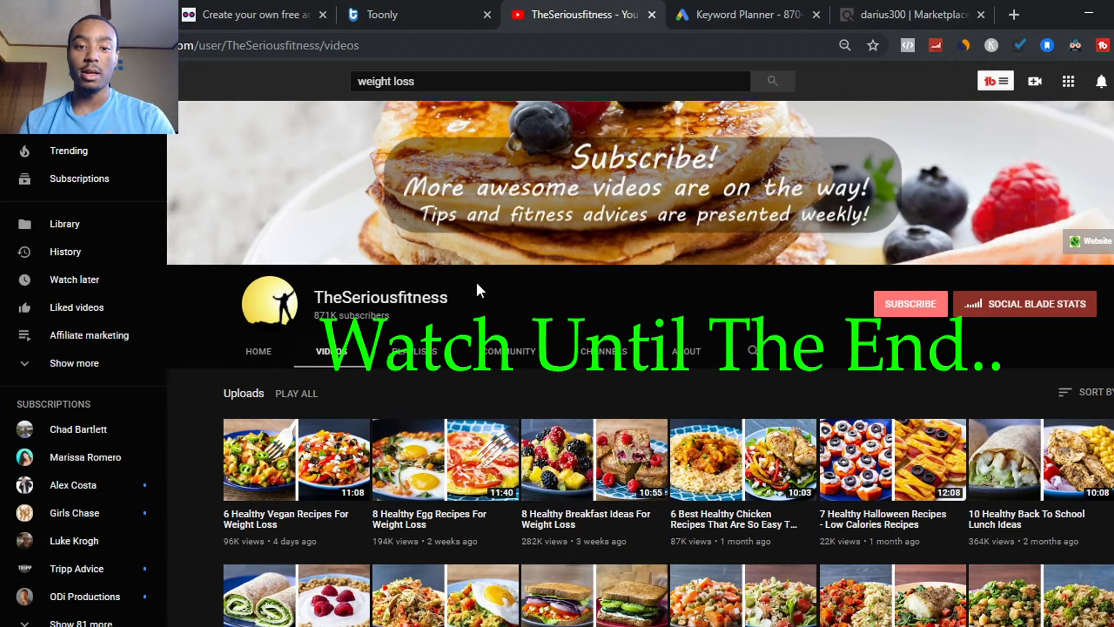
{"action": "scroll", "coordinate": [1036, 275], "scroll_direction": "down", "scroll_amount": 3}
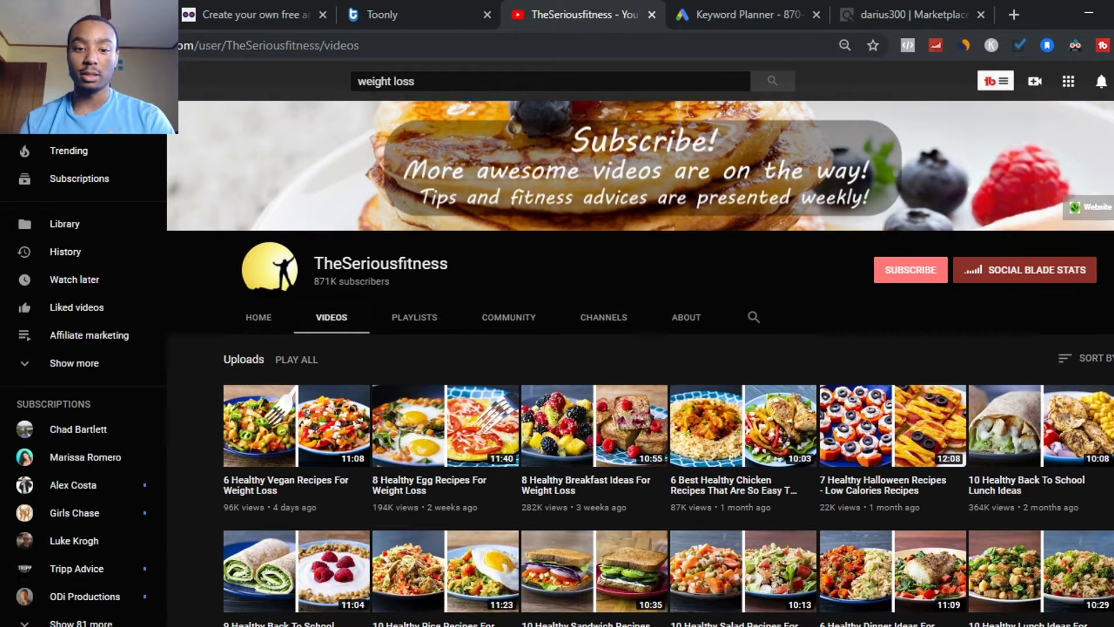
{"action": "scroll", "coordinate": [639, 362], "scroll_direction": "down", "scroll_amount": 3}
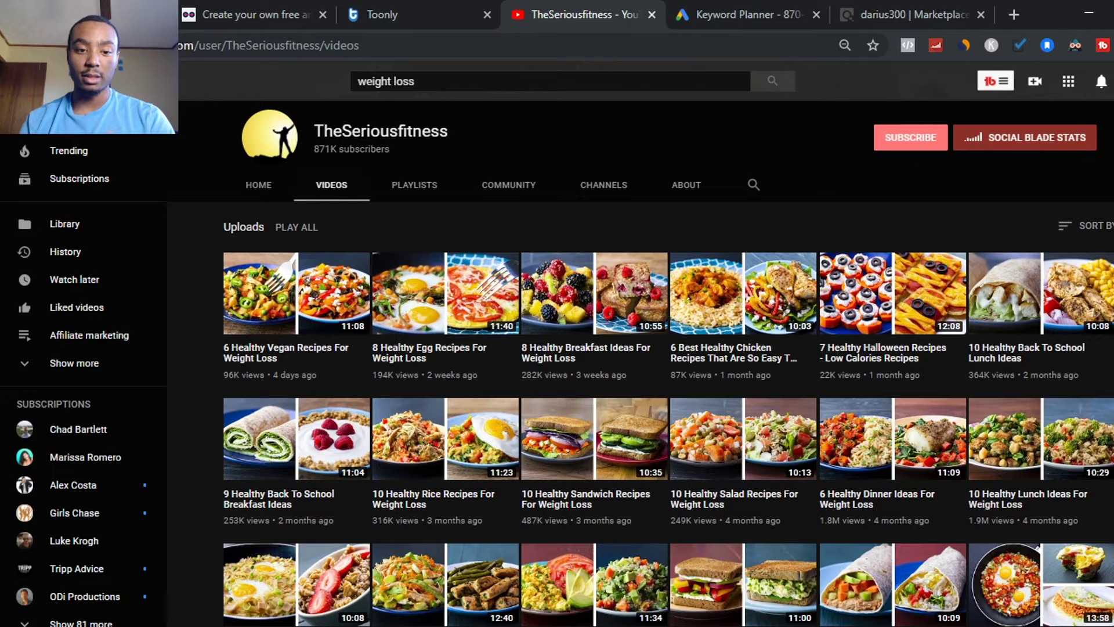
{"action": "scroll", "coordinate": [641, 362], "scroll_direction": "down", "scroll_amount": 2}
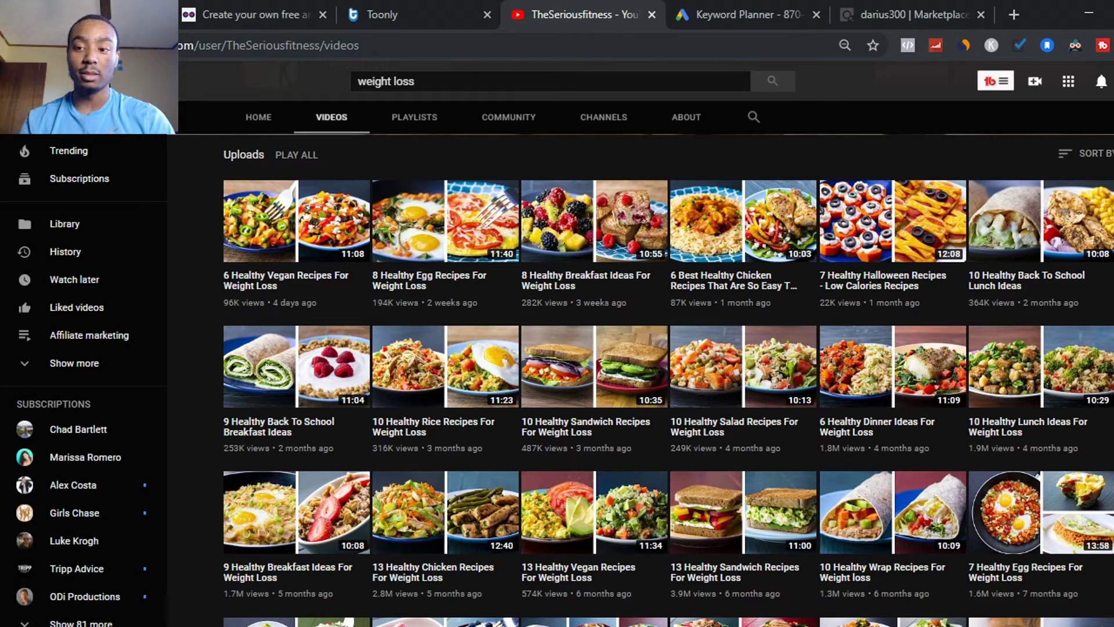
{"action": "scroll", "coordinate": [756, 365], "scroll_direction": "down", "scroll_amount": 3}
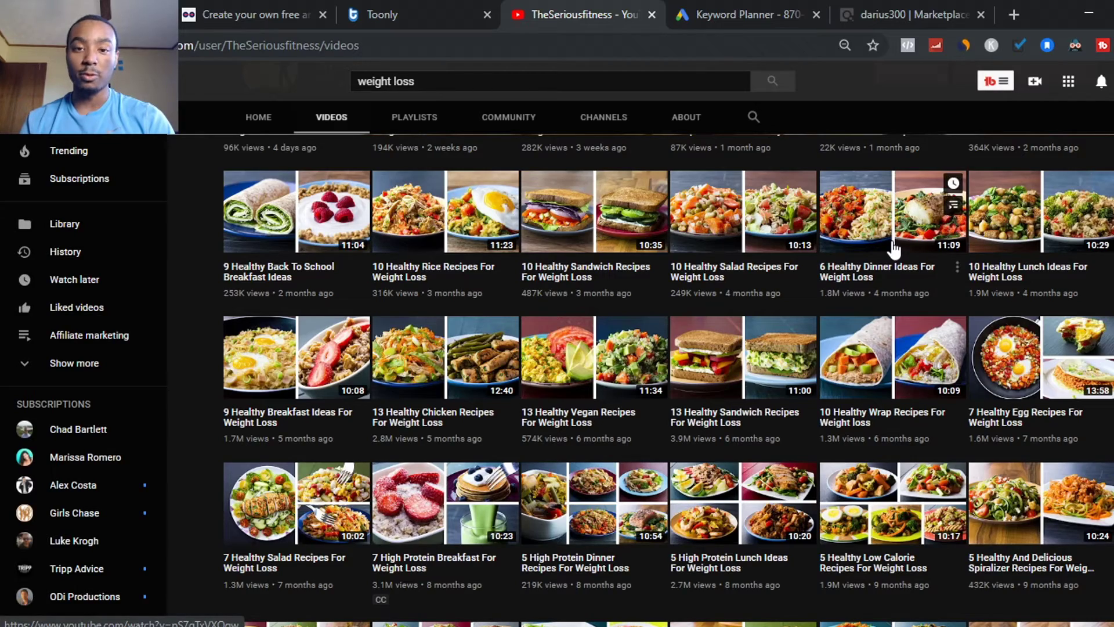
{"action": "scroll", "coordinate": [893, 250], "scroll_direction": "down", "scroll_amount": 1}
{"action": "scroll", "coordinate": [668, 380], "scroll_direction": "down", "scroll_amount": 13}
{"action": "scroll", "coordinate": [669, 380], "scroll_direction": "up", "scroll_amount": 5}
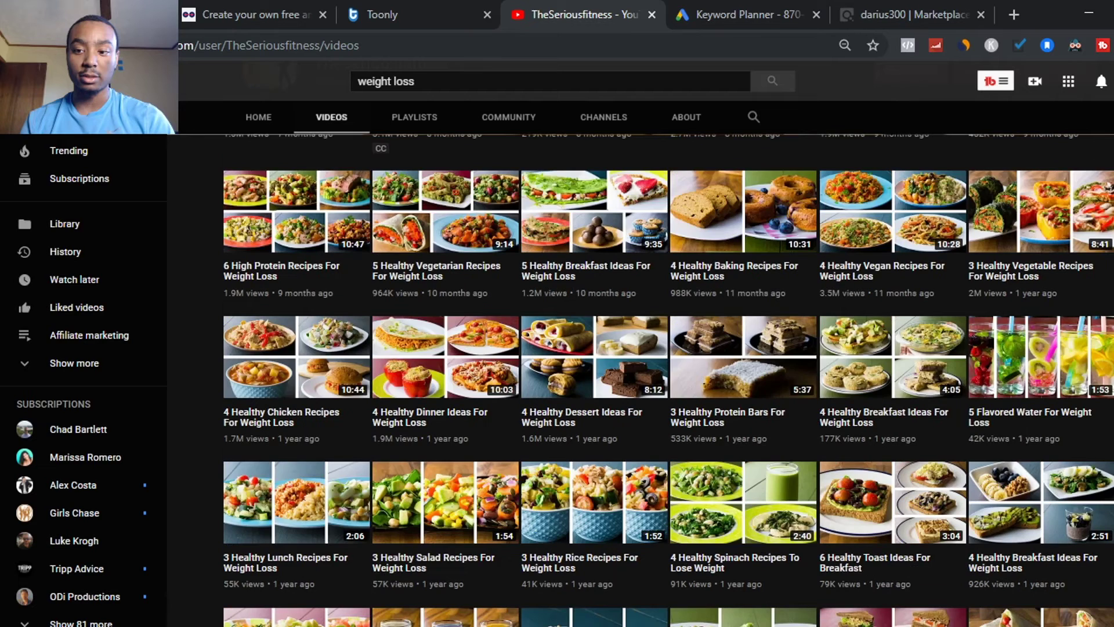
{"action": "scroll", "coordinate": [663, 207], "scroll_direction": "up", "scroll_amount": 10}
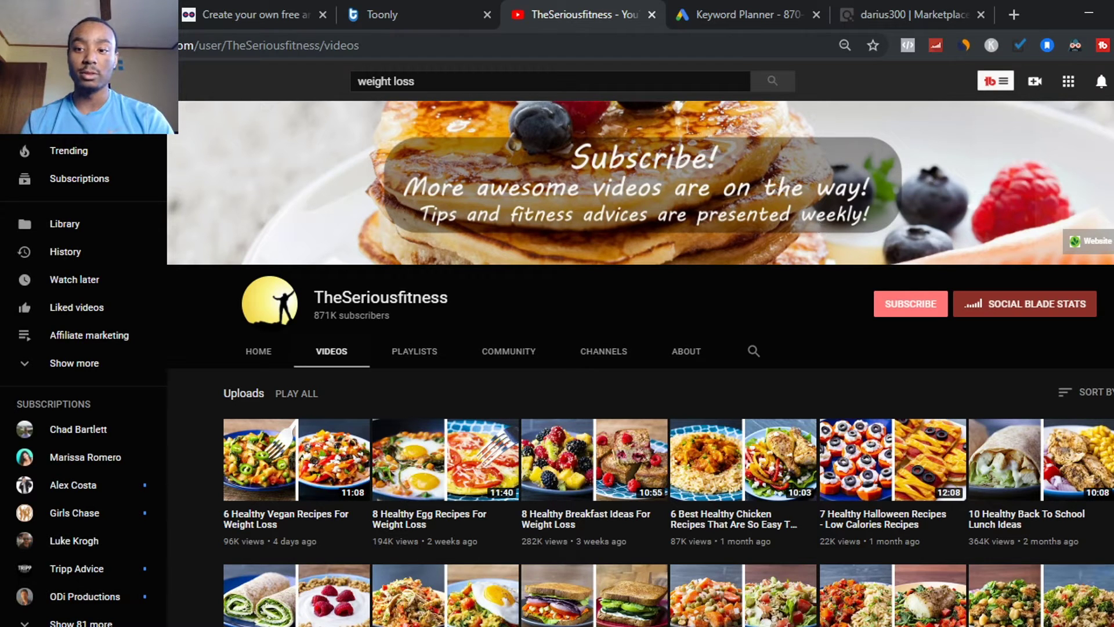
{"action": "scroll", "coordinate": [640, 362], "scroll_direction": "down", "scroll_amount": 2}
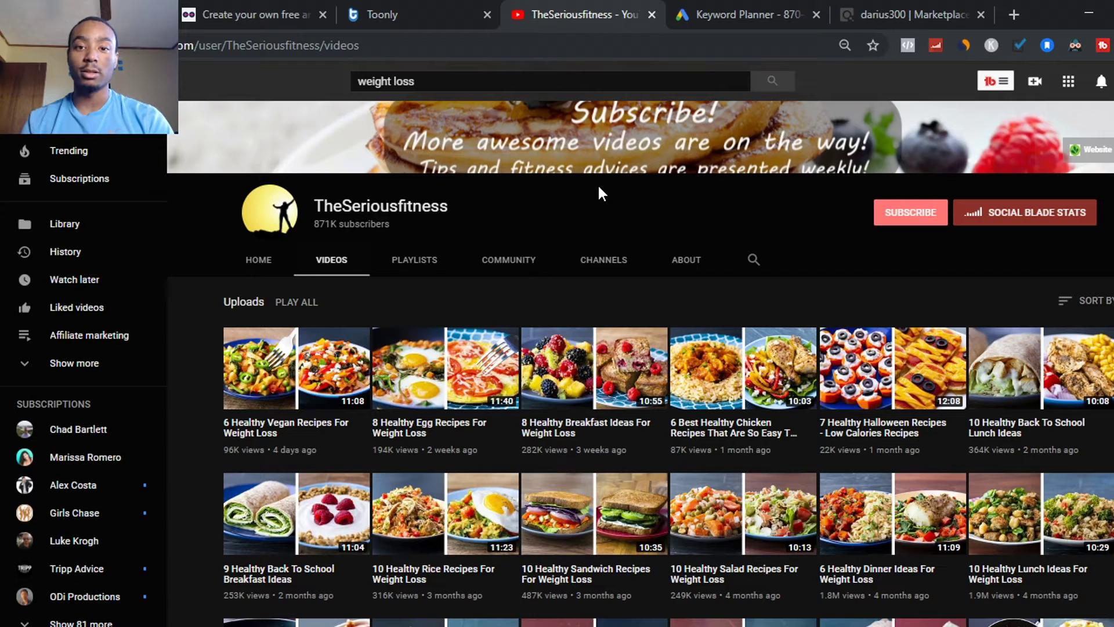
Switch to Google Keyword Planner and examine the "fitness" keyword ideas, comparing average monthly searches and competition levels
{"action": "key", "text": "ctrl+Tab"}
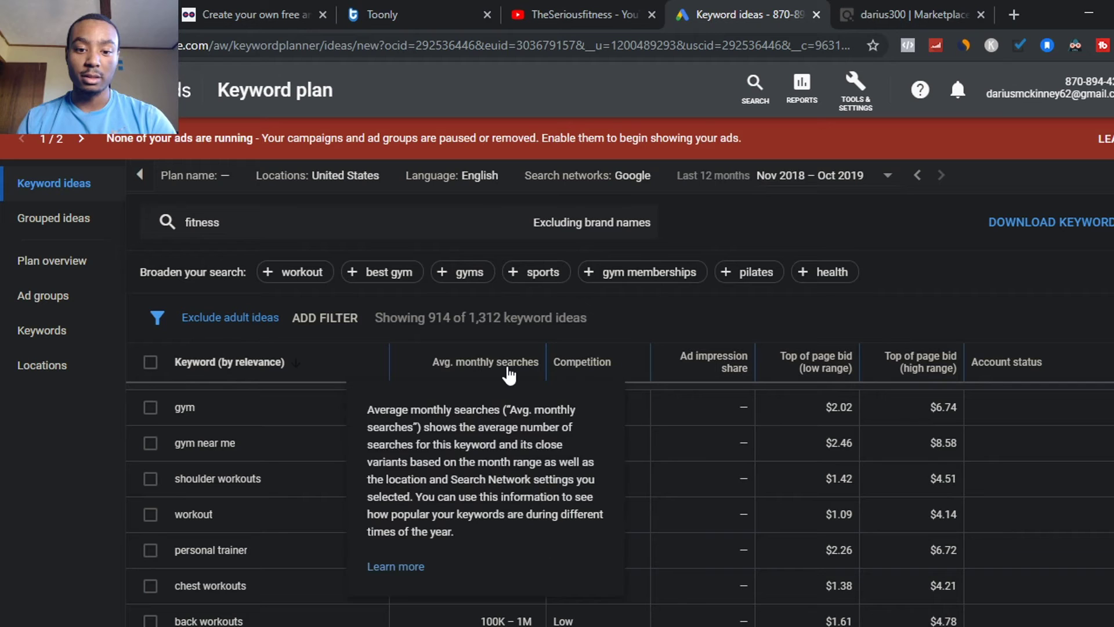
{"action": "mouse_move", "coordinate": [588, 370]}
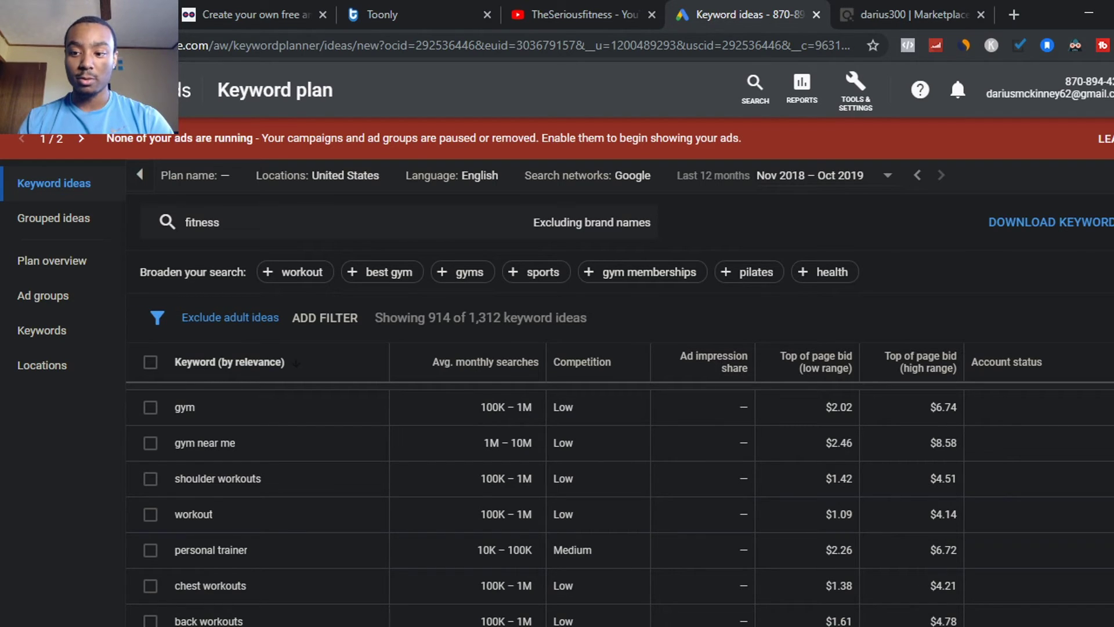
{"action": "scroll", "coordinate": [620, 504], "scroll_direction": "down", "scroll_amount": 10}
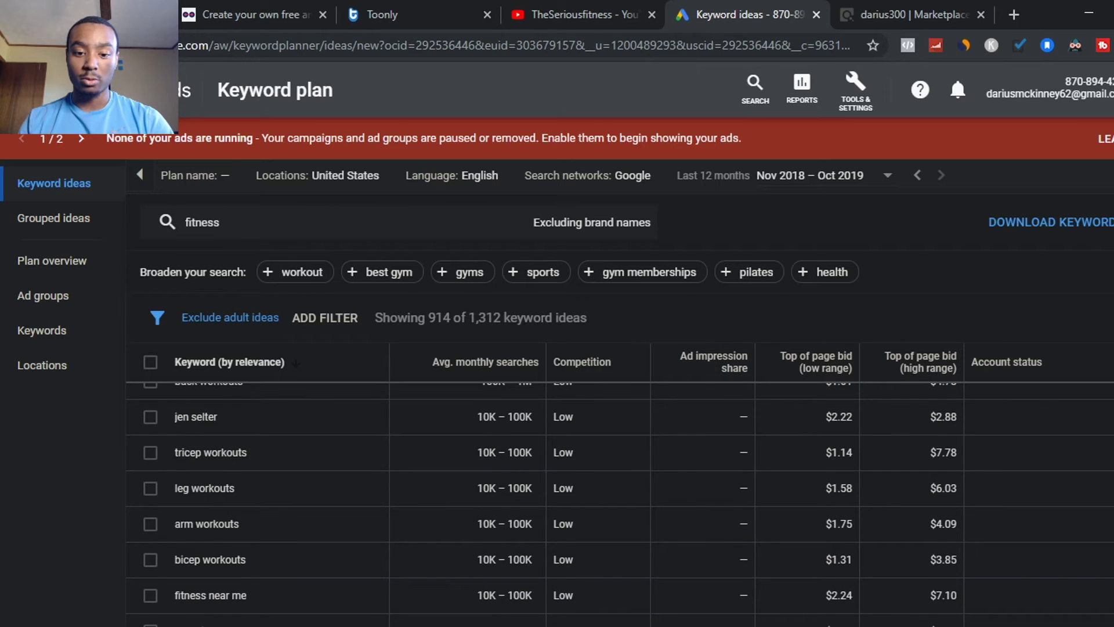
{"action": "scroll", "coordinate": [620, 505], "scroll_direction": "down", "scroll_amount": 5}
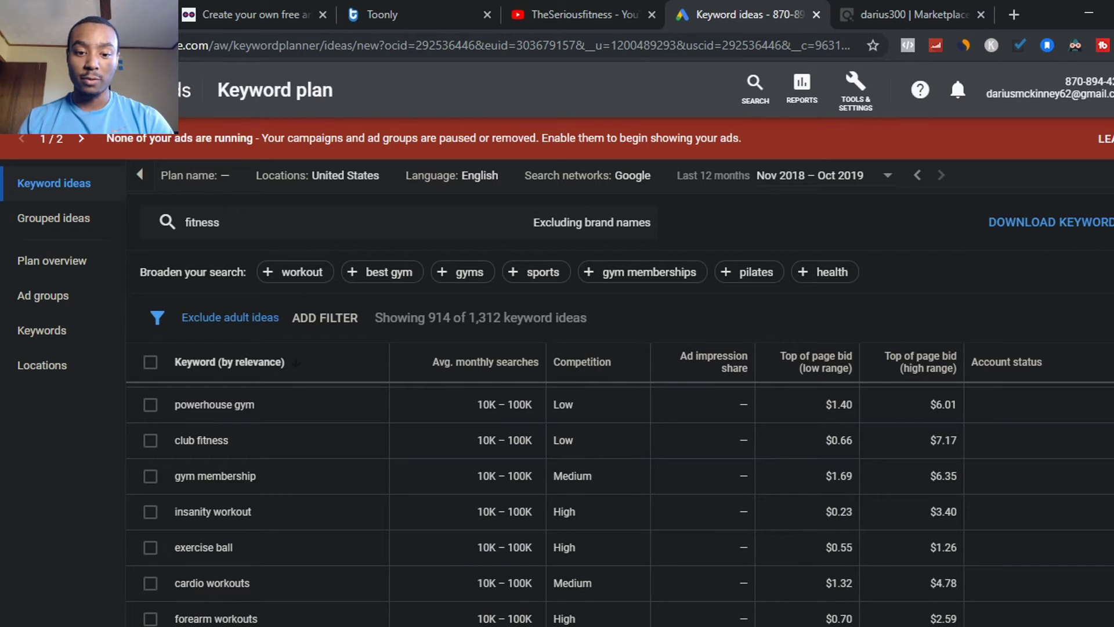
{"action": "scroll", "coordinate": [619, 504], "scroll_direction": "down", "scroll_amount": 5}
{"action": "scroll", "coordinate": [620, 505], "scroll_direction": "down", "scroll_amount": 5}
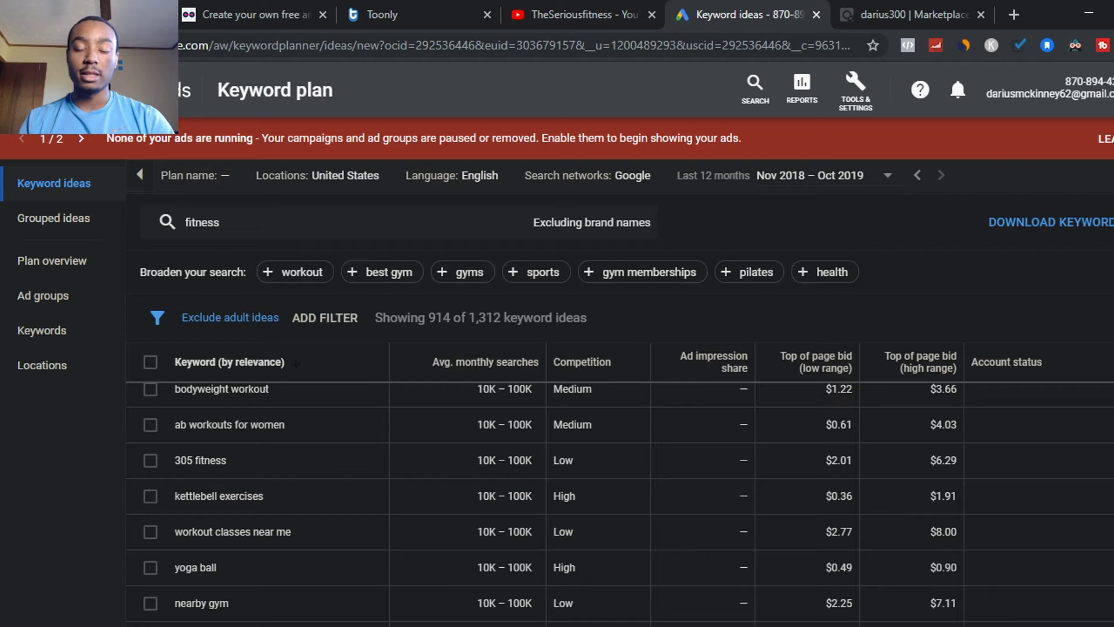
{"action": "scroll", "coordinate": [619, 505], "scroll_direction": "down", "scroll_amount": 5}
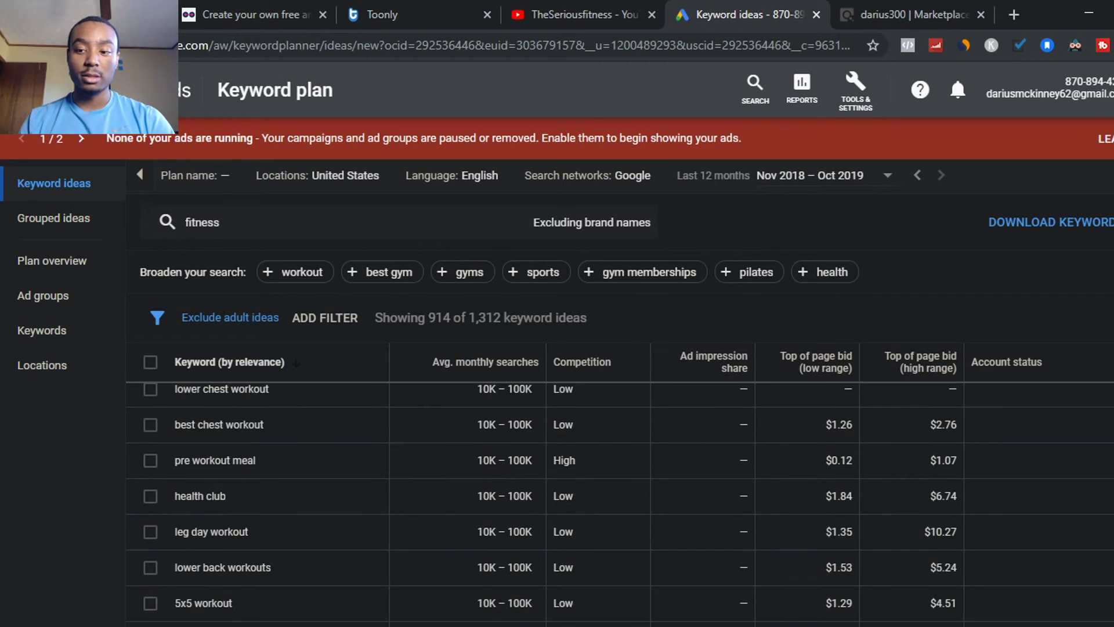
{"action": "scroll", "coordinate": [620, 505], "scroll_direction": "down", "scroll_amount": 5}
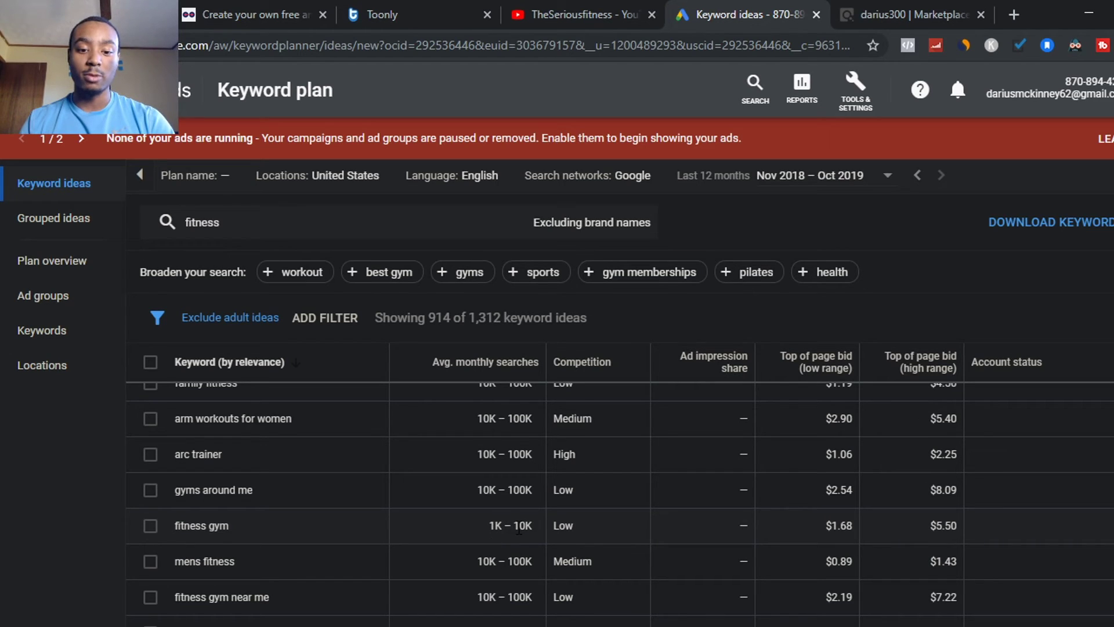
{"action": "scroll", "coordinate": [789, 602], "scroll_direction": "down", "scroll_amount": 5}
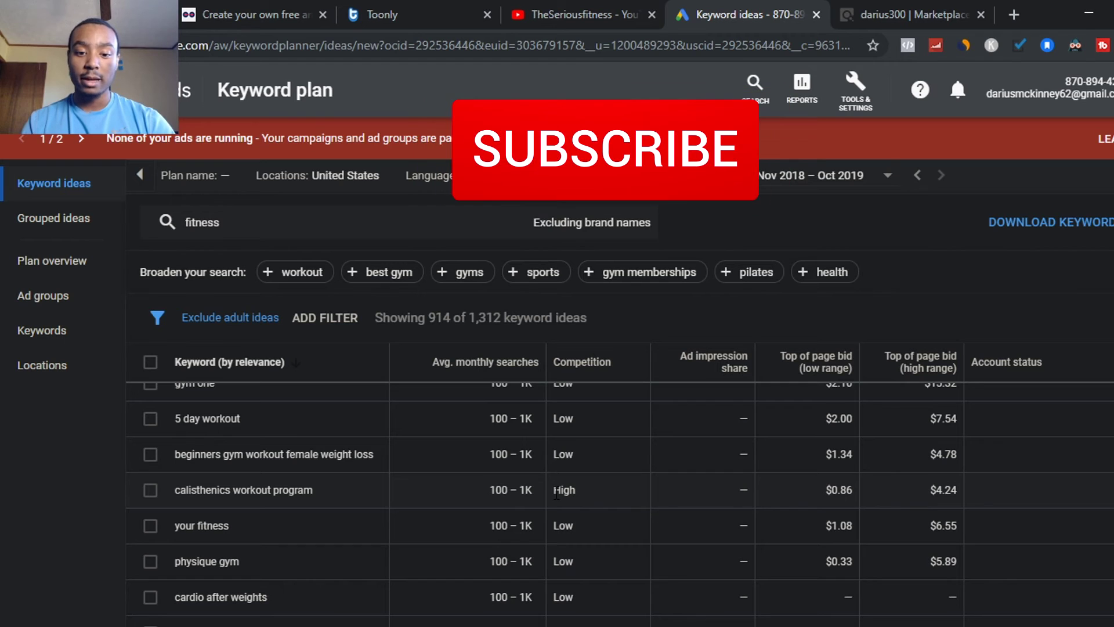
{"action": "double_click", "coordinate": [557, 491]}
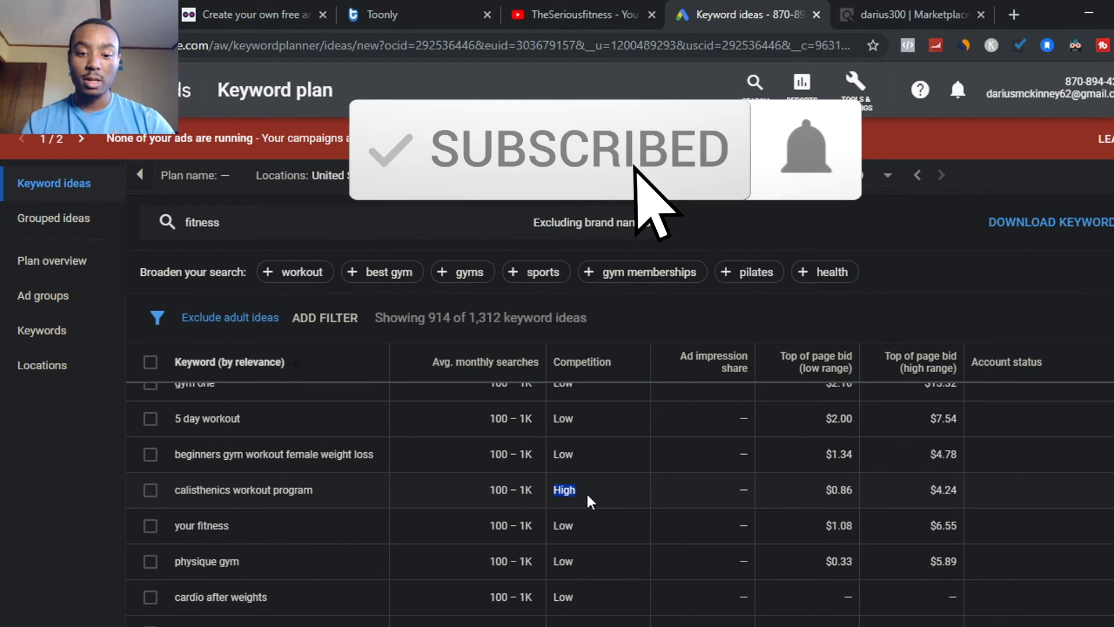
{"action": "left_click", "coordinate": [514, 489]}
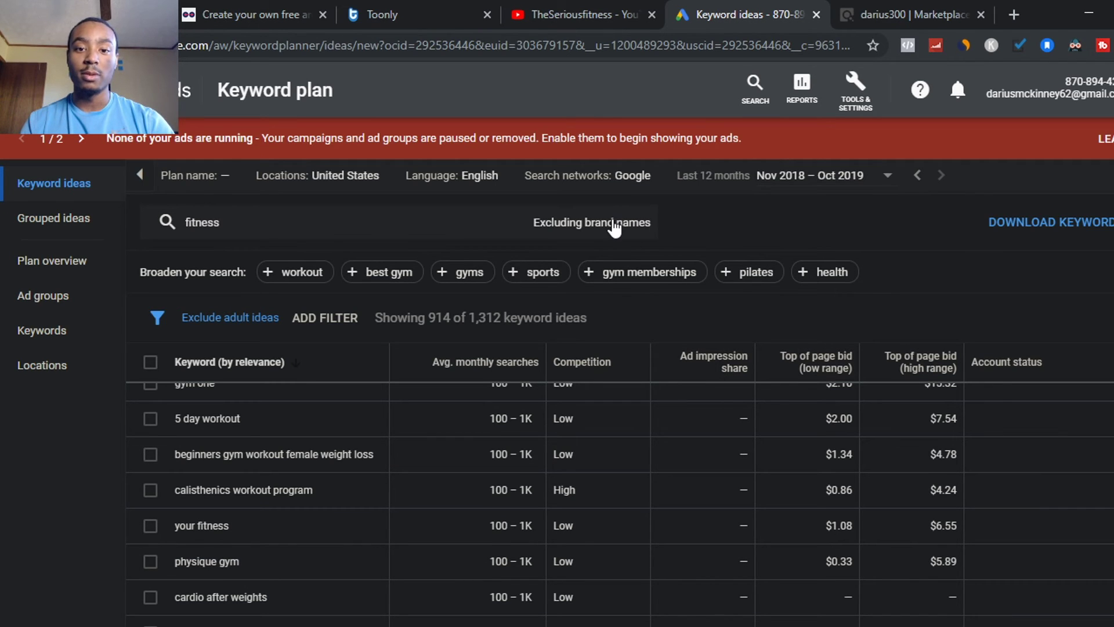
Review the fitness offers in the ClickBank marketplace, including their average earnings per sale, and return to TheSeriousfitness channel on YouTube
{"action": "left_click", "coordinate": [631, 8]}
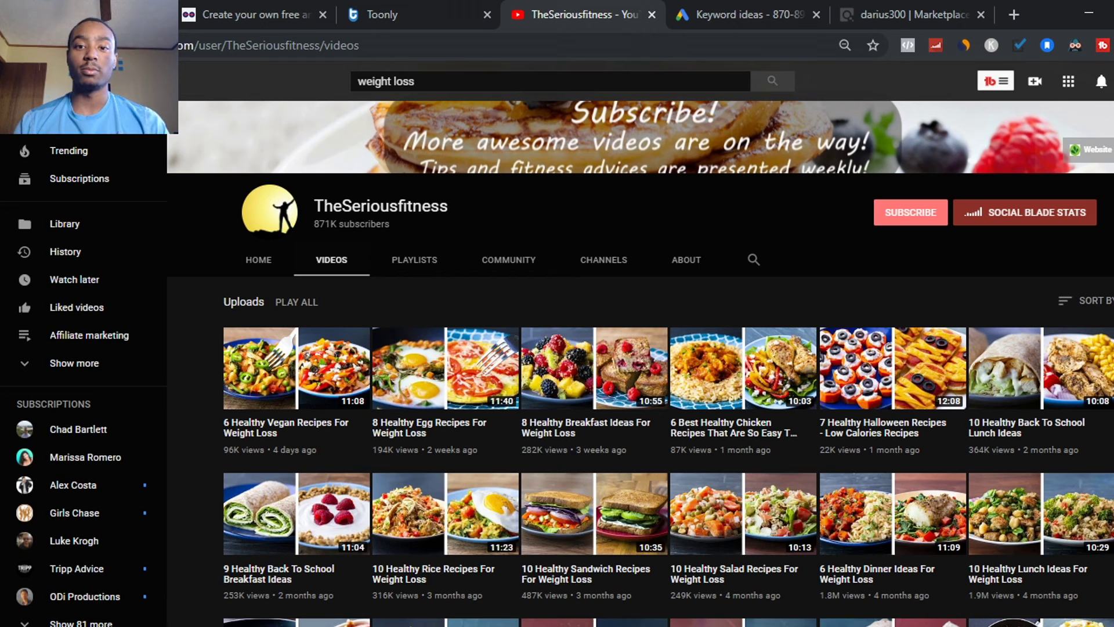
{"action": "left_click", "coordinate": [899, 1]}
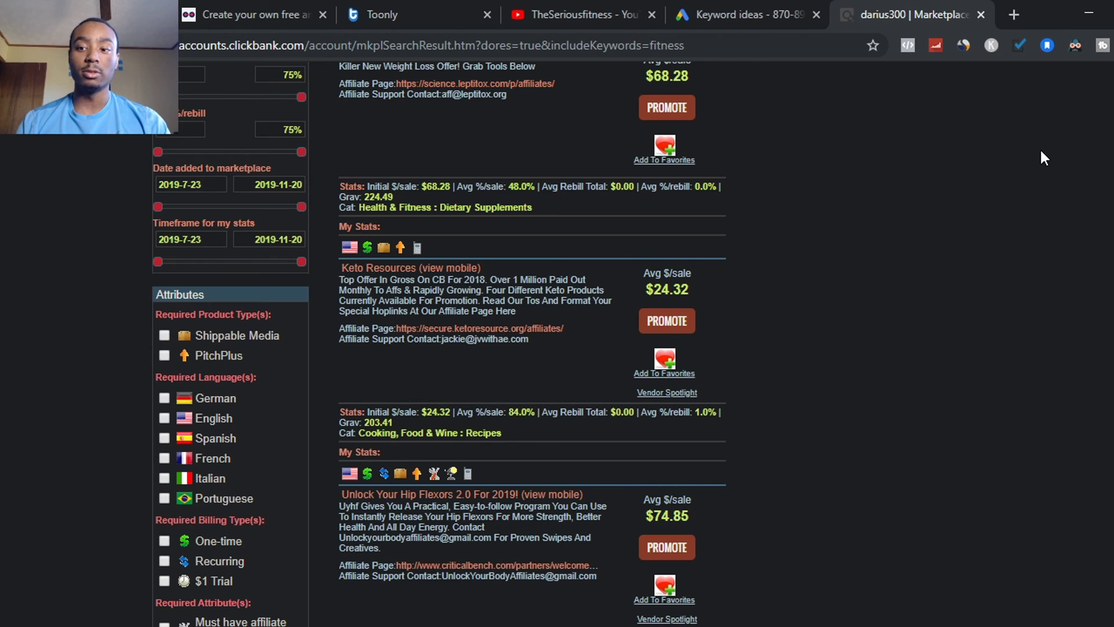
{"action": "scroll", "coordinate": [509, 200], "scroll_direction": "up", "scroll_amount": 9}
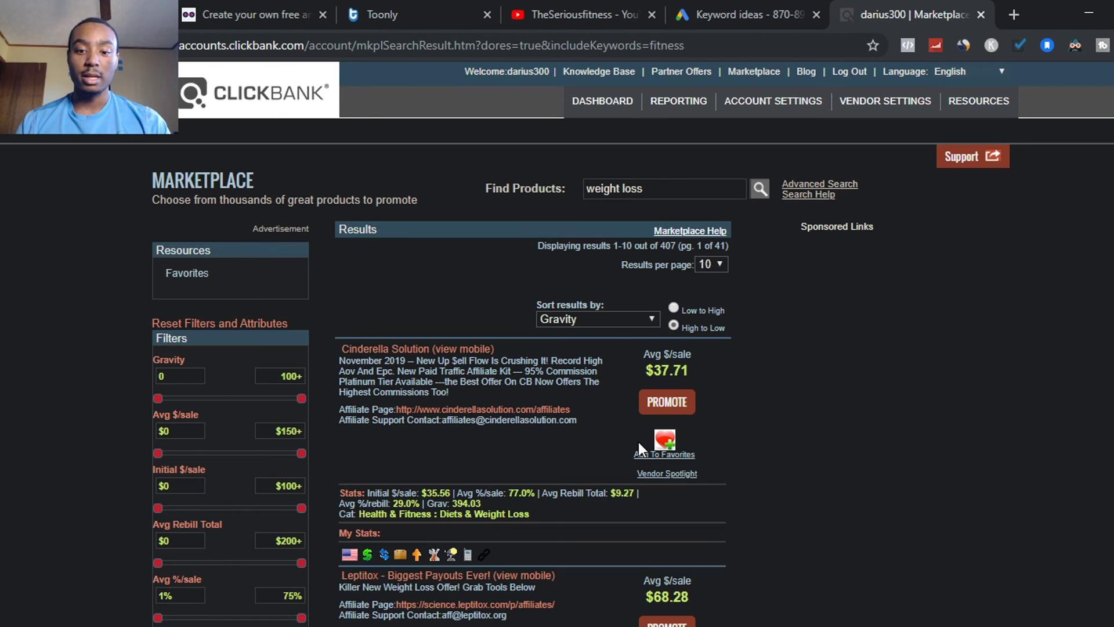
{"action": "scroll", "coordinate": [557, 342], "scroll_direction": "down", "scroll_amount": 6}
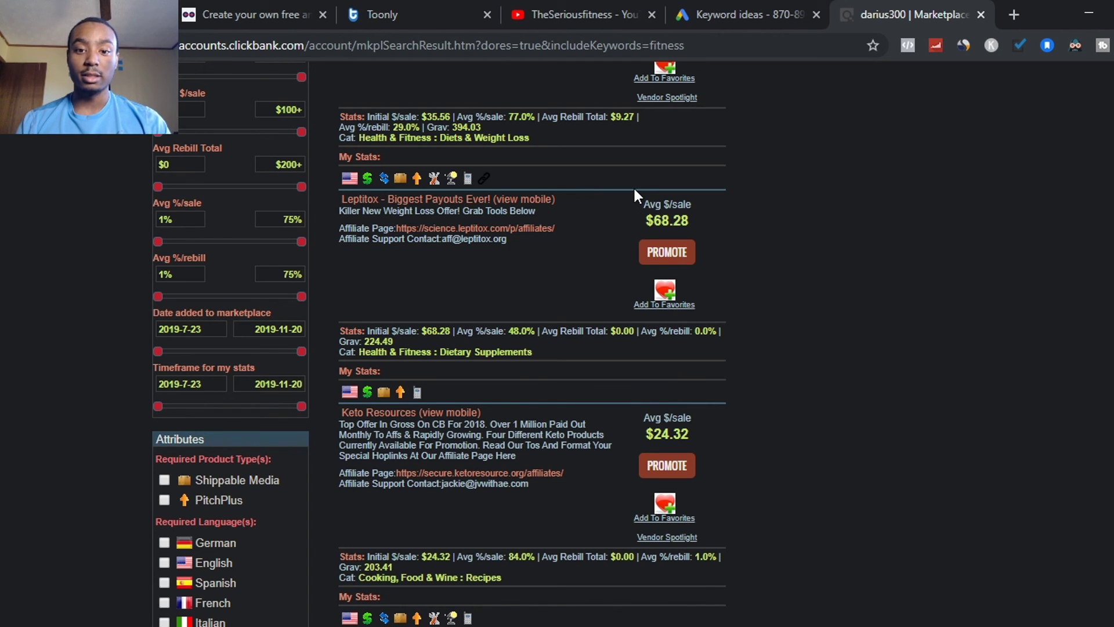
{"action": "left_click", "coordinate": [574, 3]}
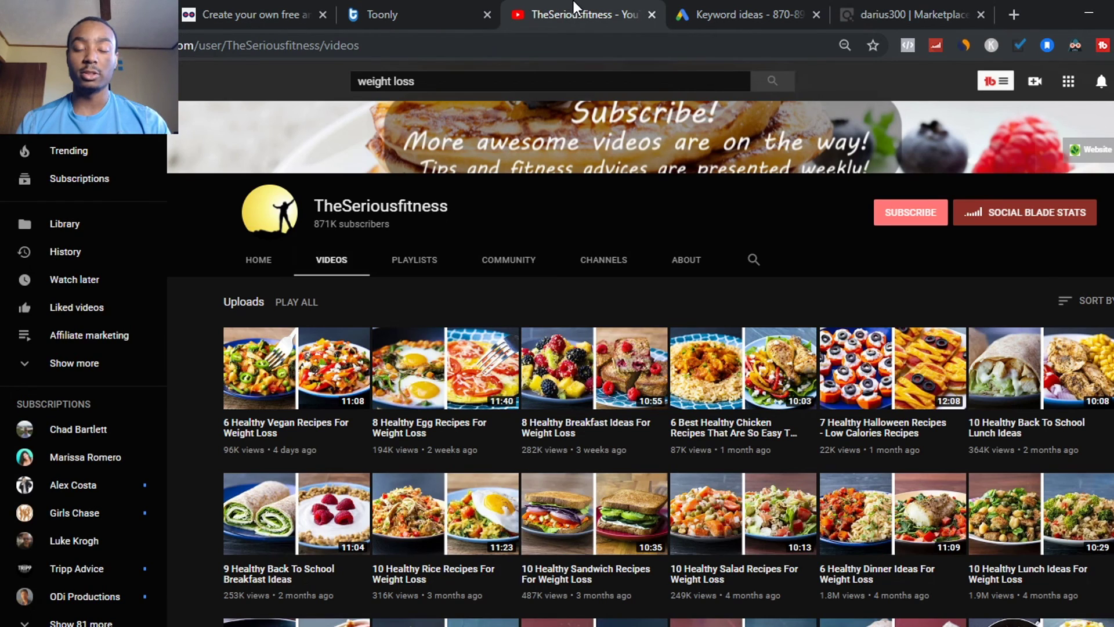